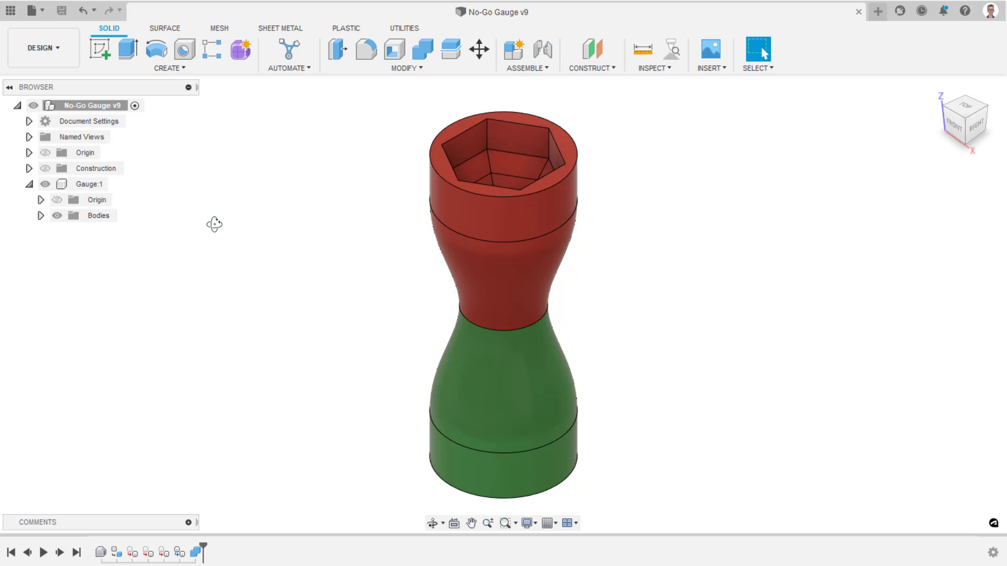
- Split the gauge into four bodies using the top, middle and lower construction planes
mouse_move(214, 223)
shift+middle_down()
mouse_move(277, 236)
mouse_move(324, 223)
mouse_move(339, 184)
mouse_move(337, 140)
mouse_move(312, 131)
mouse_move(272, 149)
mouse_move(223, 220)
shift+middle_up()
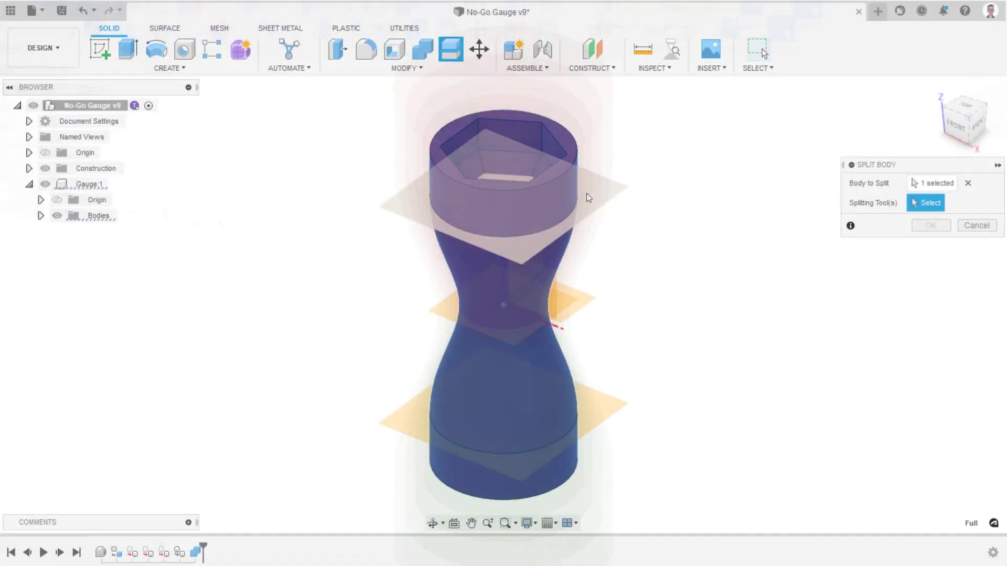
click(587, 193)
click(527, 335)
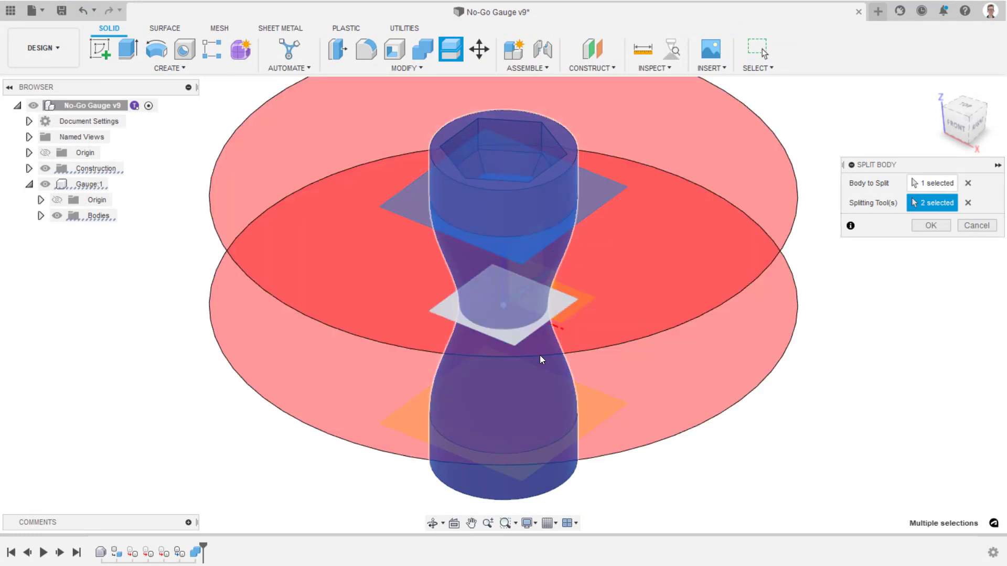
click(596, 415)
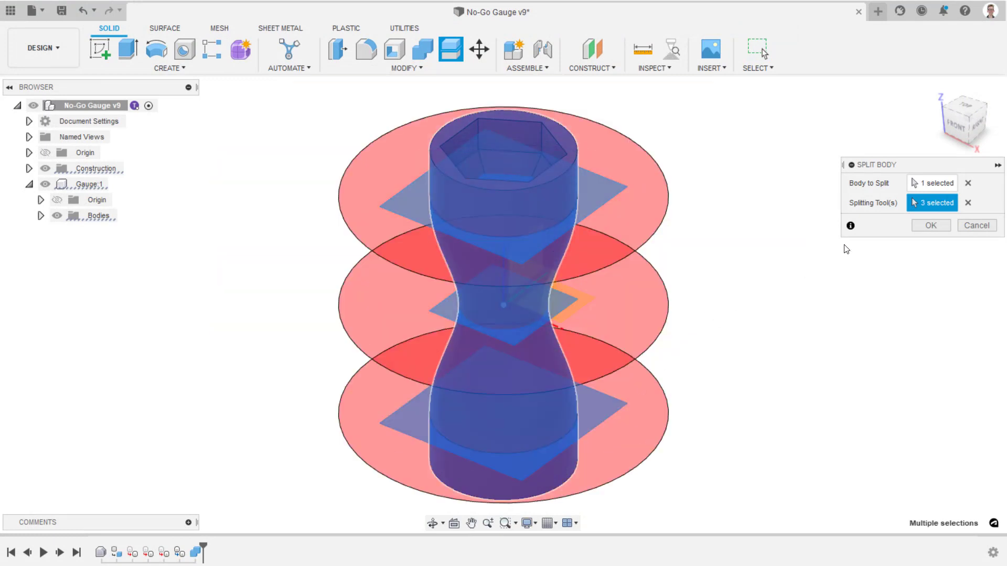
click(929, 226)
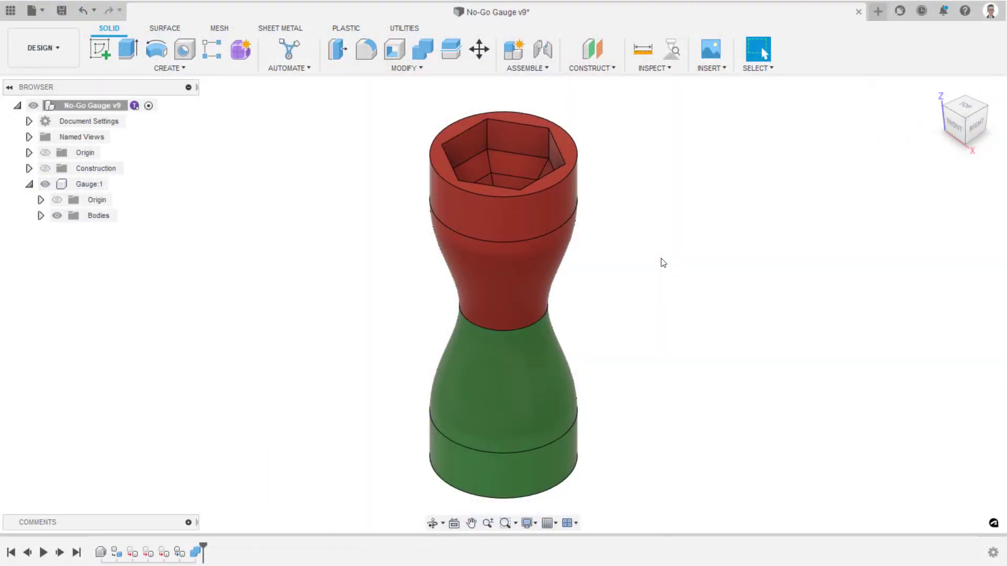
- Switch to the Manufacture workspace and start a new setup
click(55, 52)
click(62, 196)
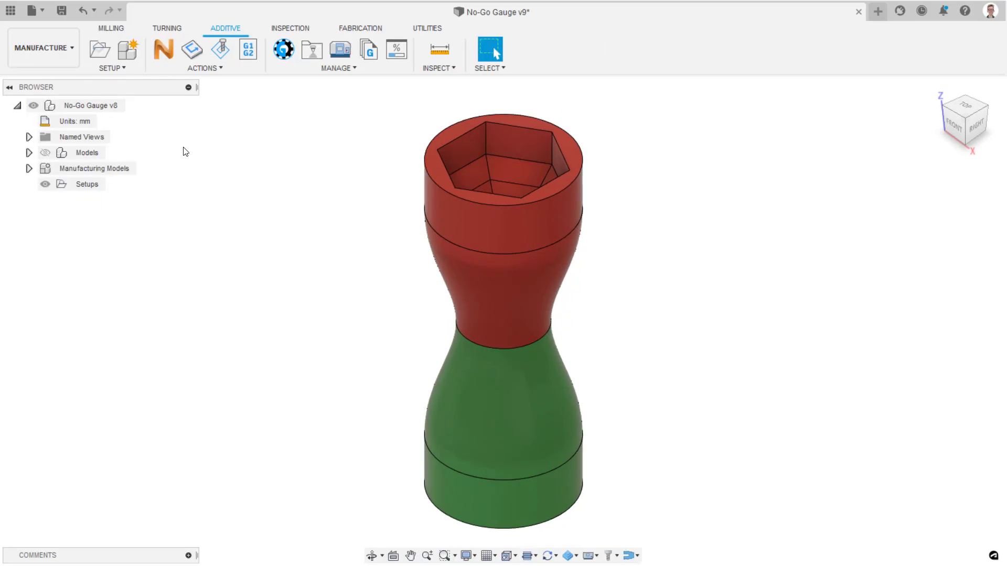
click(106, 57)
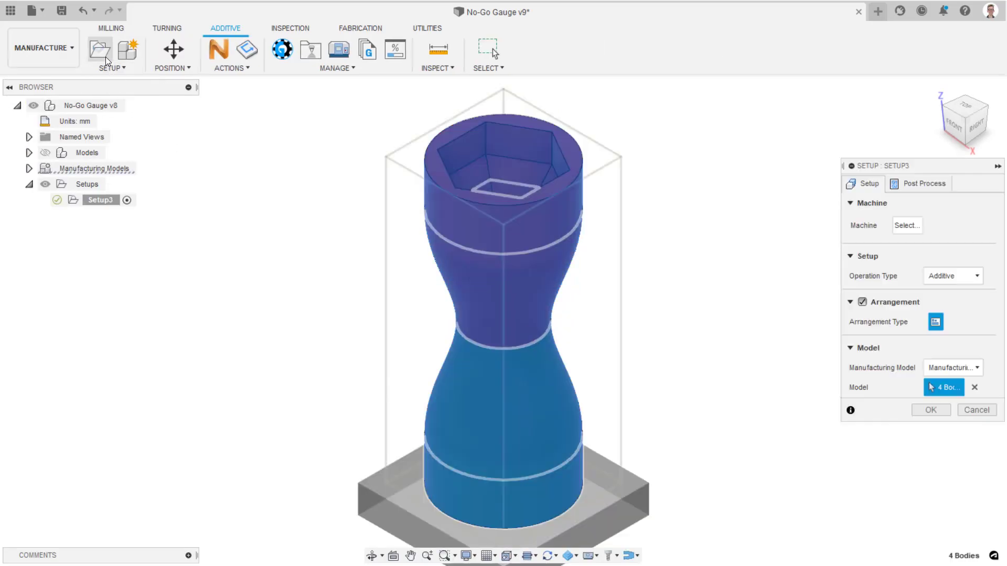
- Pick the Ultimaker S5 from the Machine Library, filtered to FFF technology and vendor Ultimaker
click(905, 226)
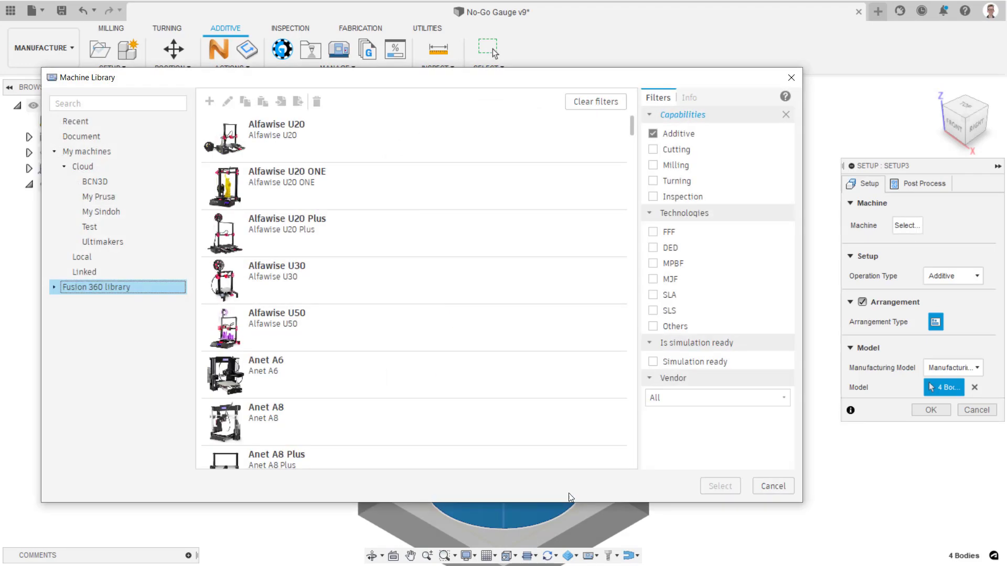
click(652, 231)
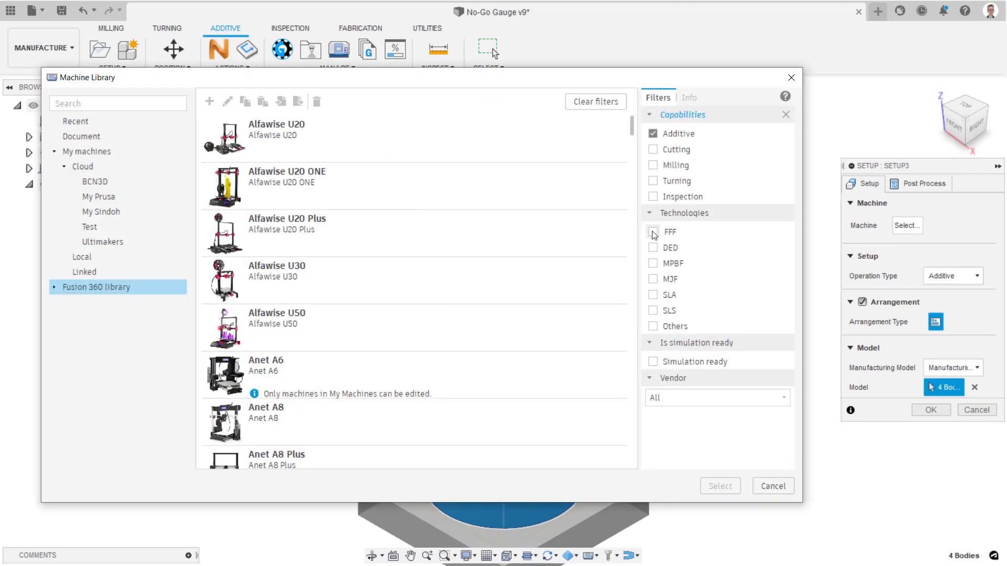
click(717, 394)
scroll(709, 488, down, 10)
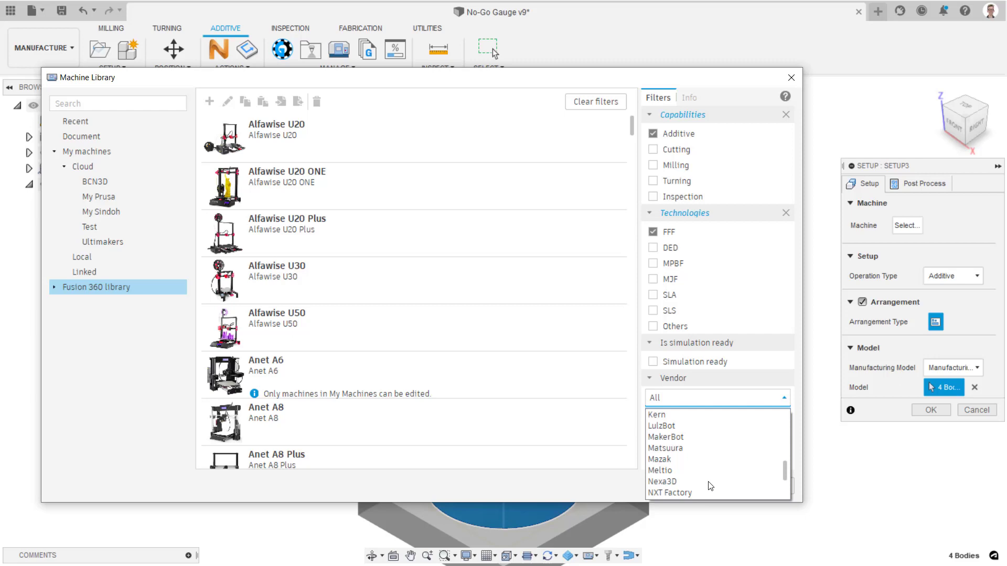
scroll(689, 471, down, 3)
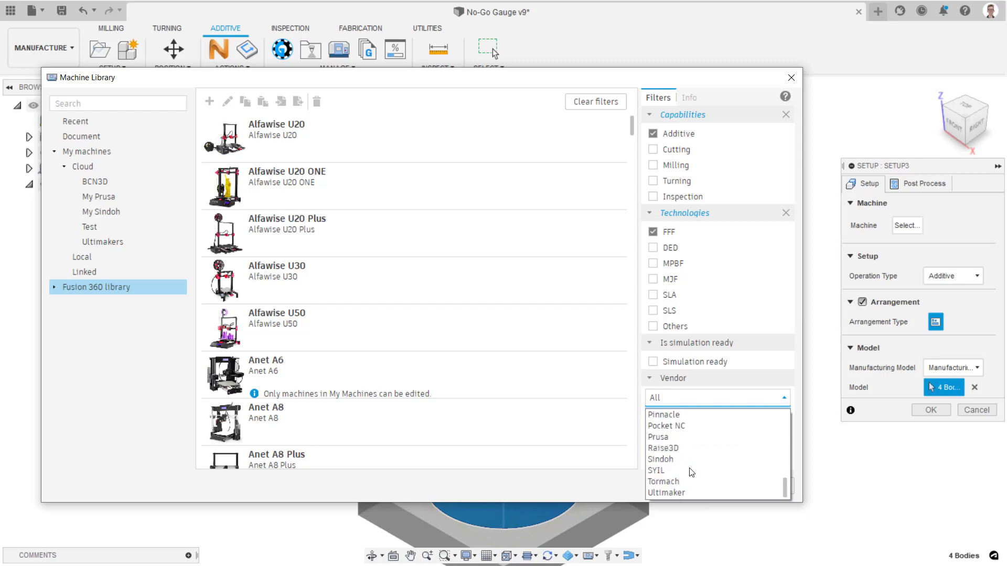
click(689, 494)
scroll(362, 446, down, 2)
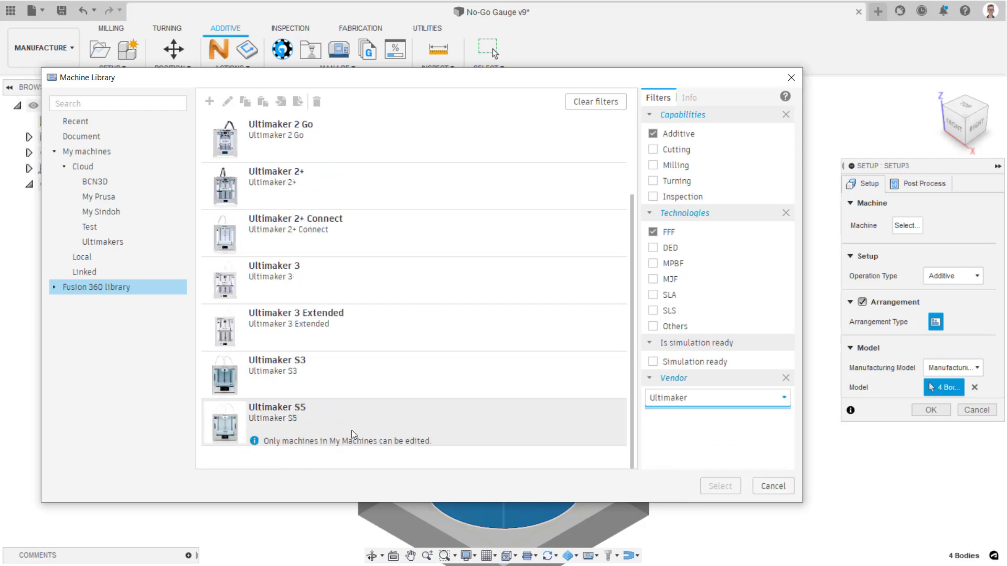
click(353, 433)
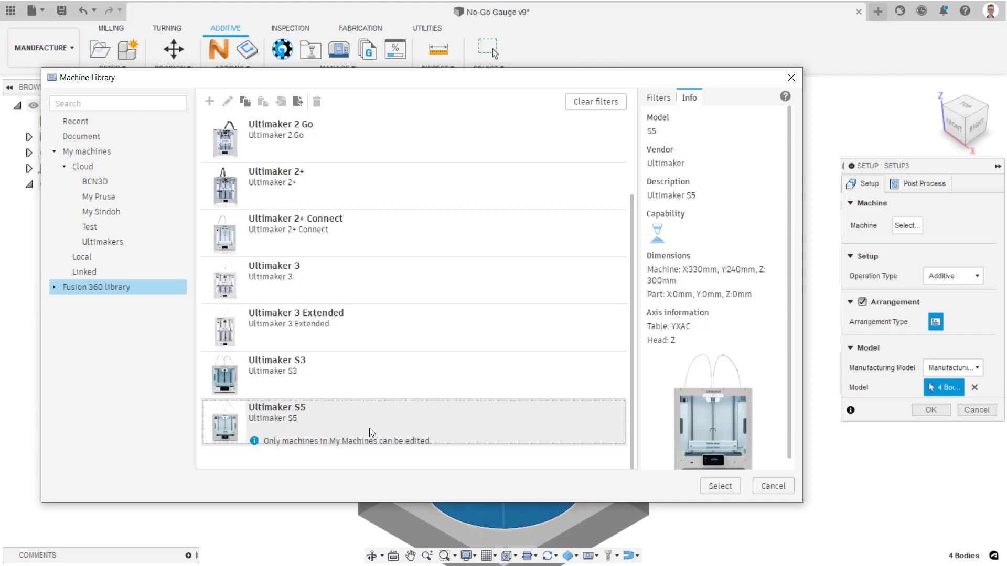
- Confirm the Ultimaker S5 as the machine and choose PLA 2.85mm as the print setting
click(720, 486)
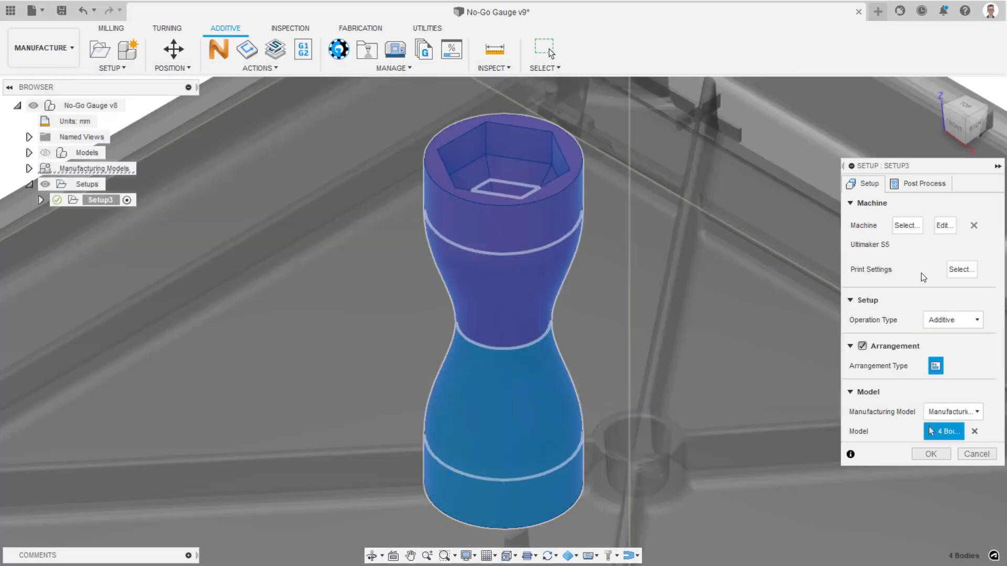
click(967, 270)
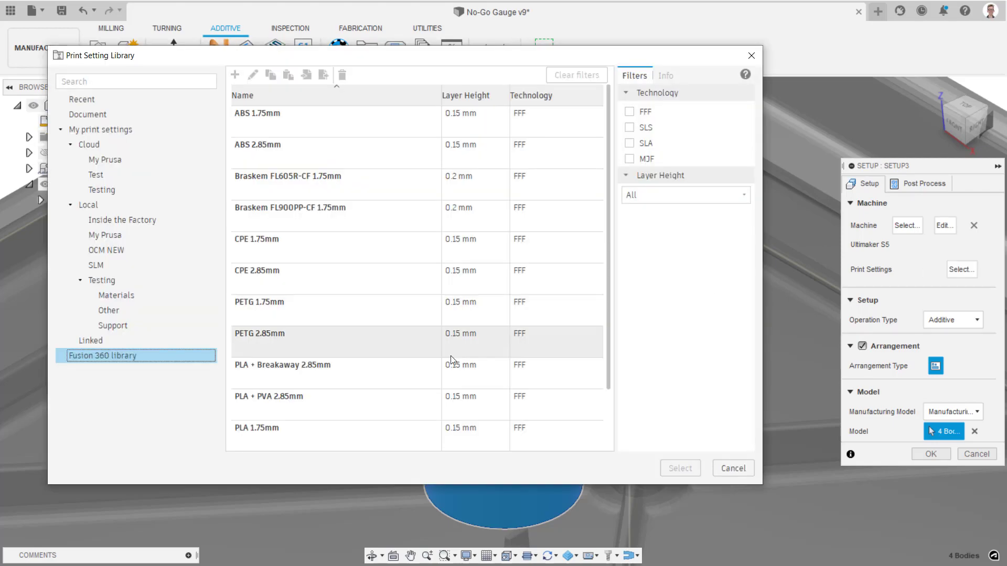
click(379, 407)
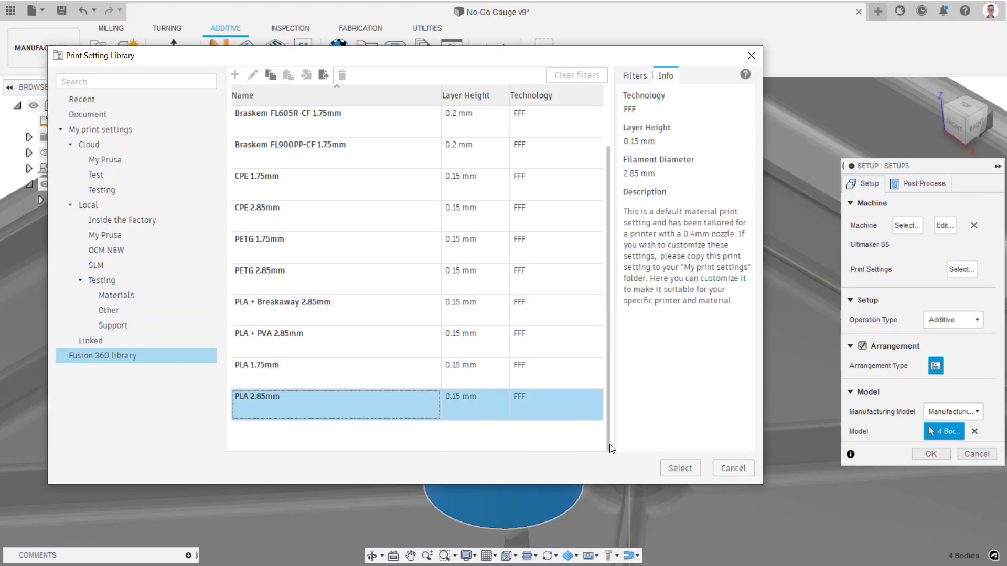
click(679, 469)
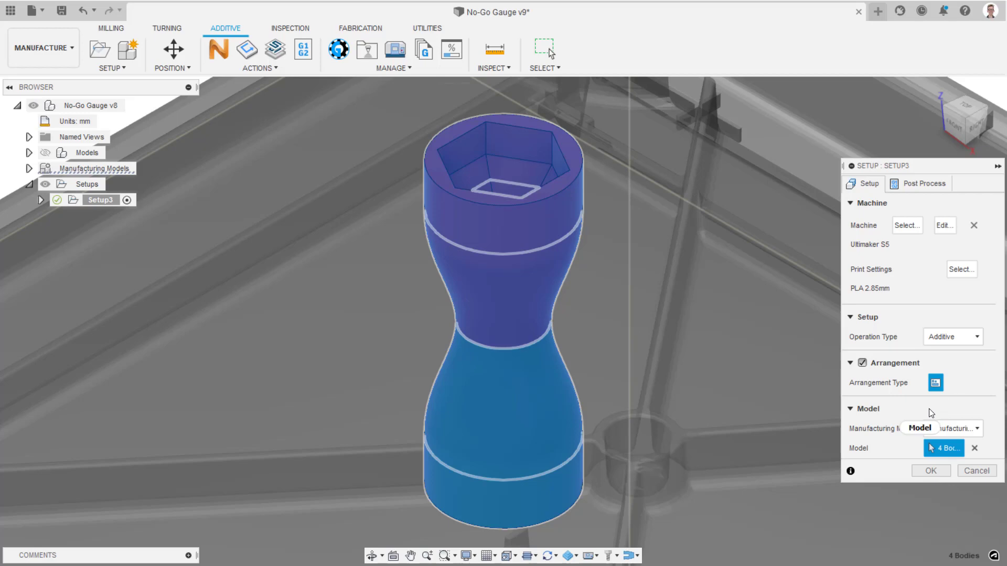
- Finish Setup3 and expand it to list Ultimaker S5, PLA 2.85mm and Additive Toolpath2
click(919, 472)
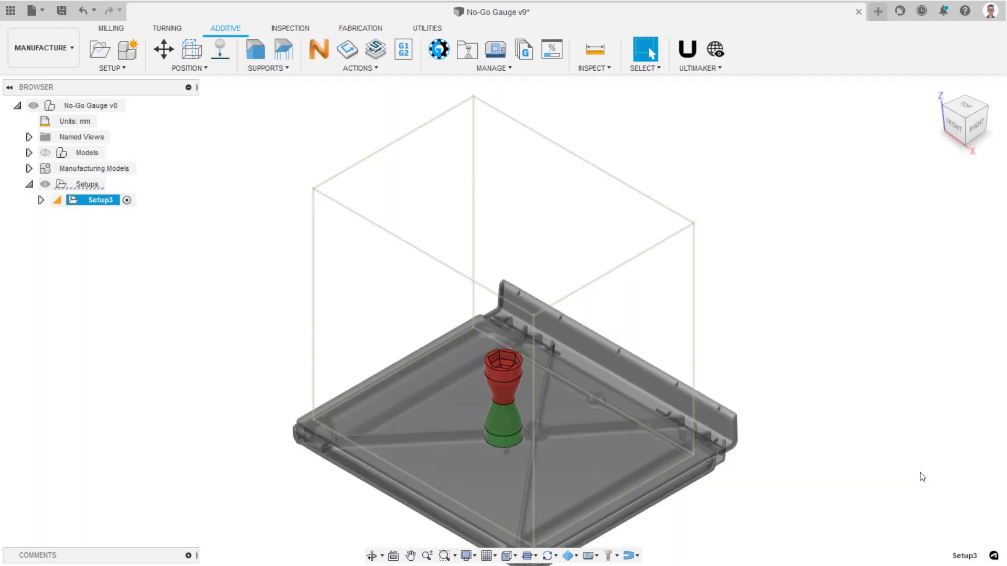
shift+middle_drag(740, 465, 708, 433)
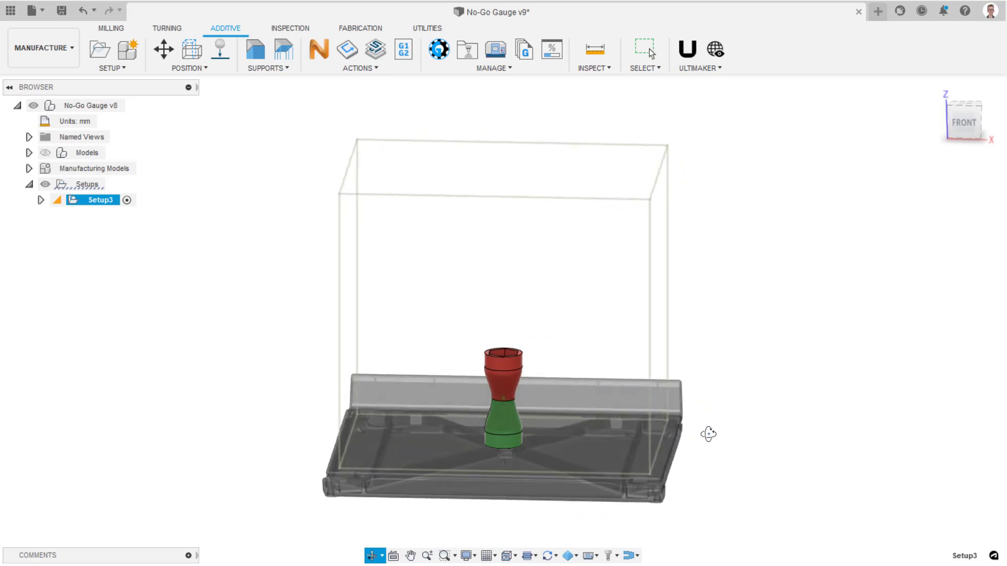
scroll(525, 461, up, 4)
middle_drag(508, 460, 560, 402)
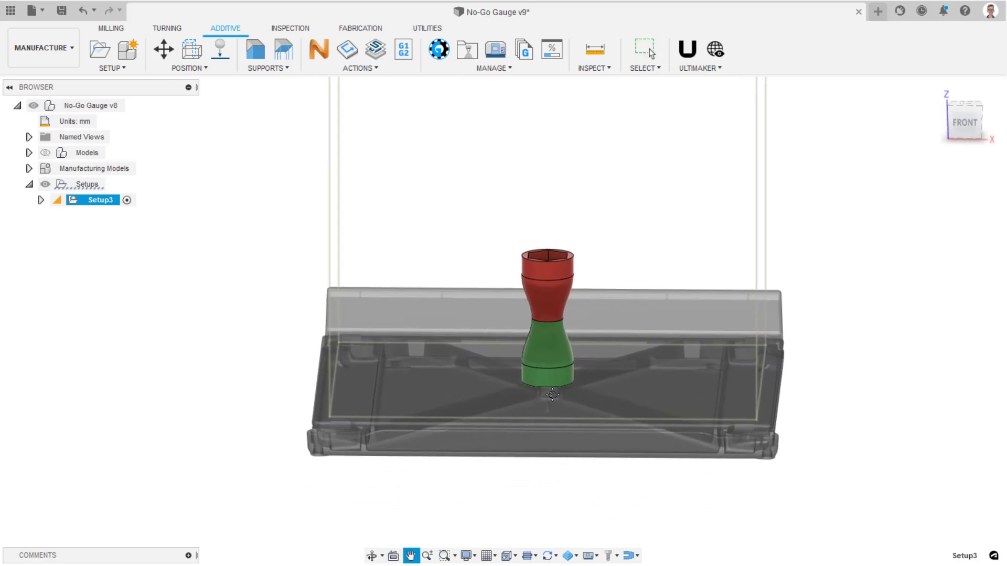
click(41, 200)
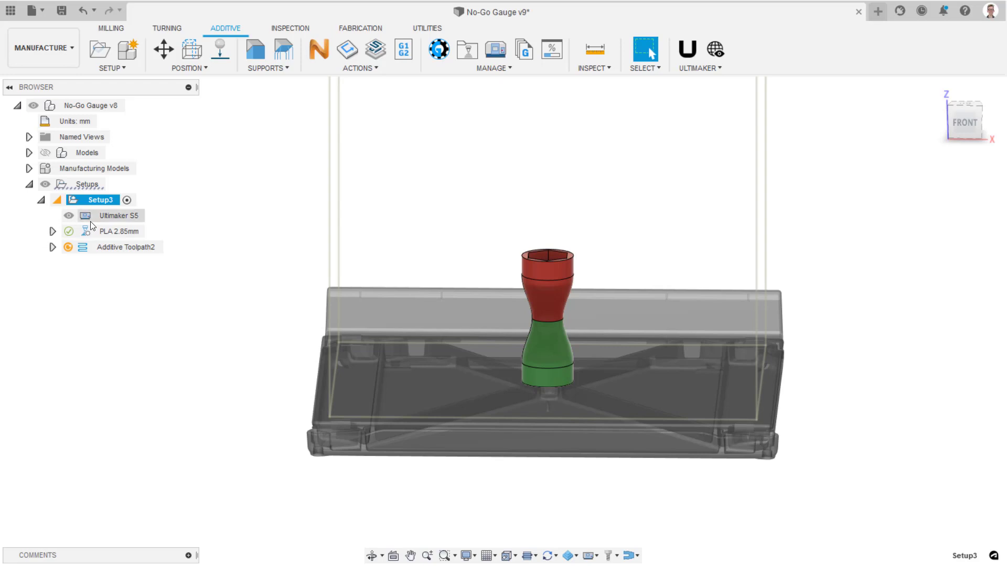
- In the PLA 2.85mm print setting, delete the Strong preset and duplicate Normal twice
right_click(114, 231)
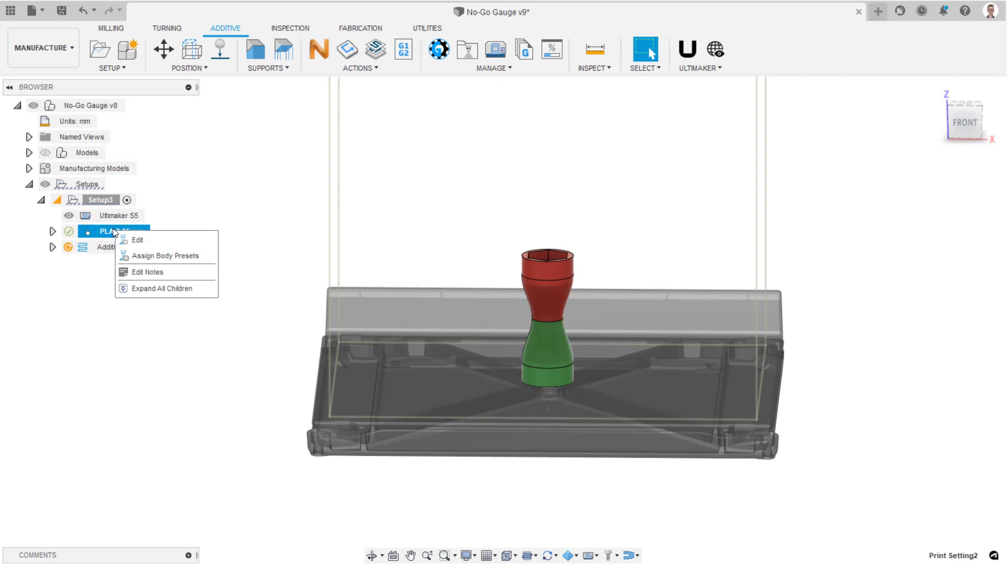
click(152, 240)
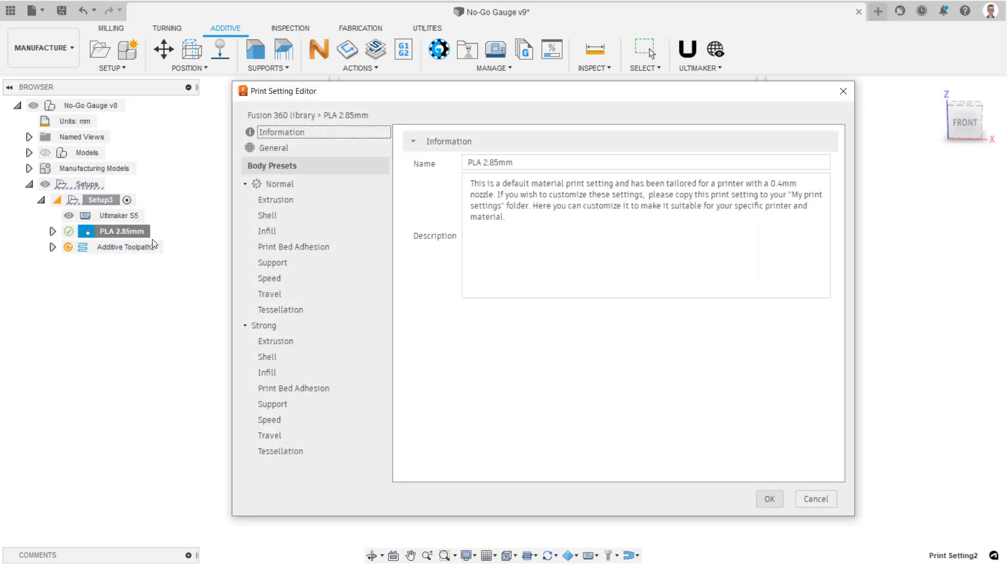
right_click(268, 325)
click(286, 359)
right_click(284, 181)
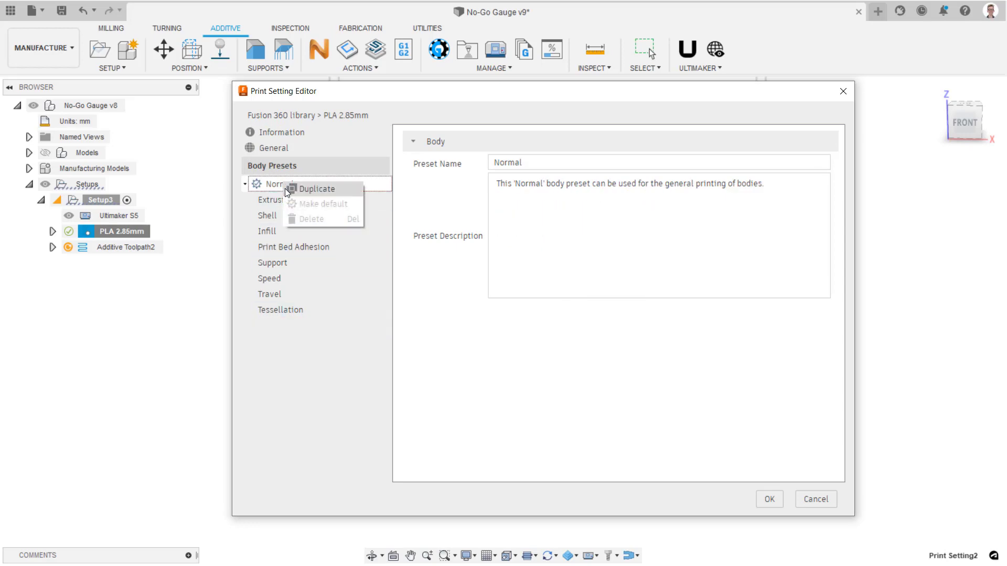
key(Escape)
right_click(285, 188)
click(294, 196)
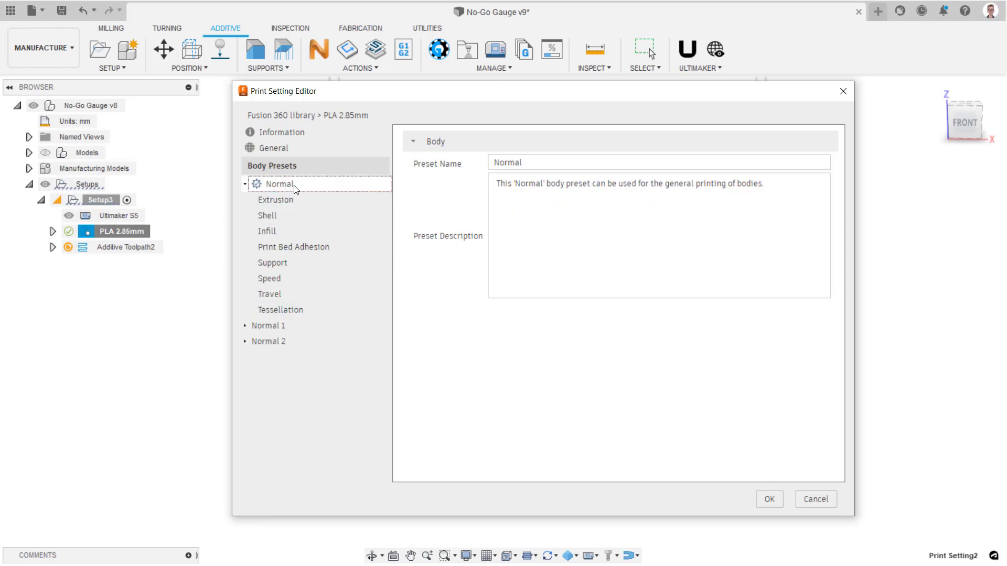
right_click(294, 187)
click(297, 192)
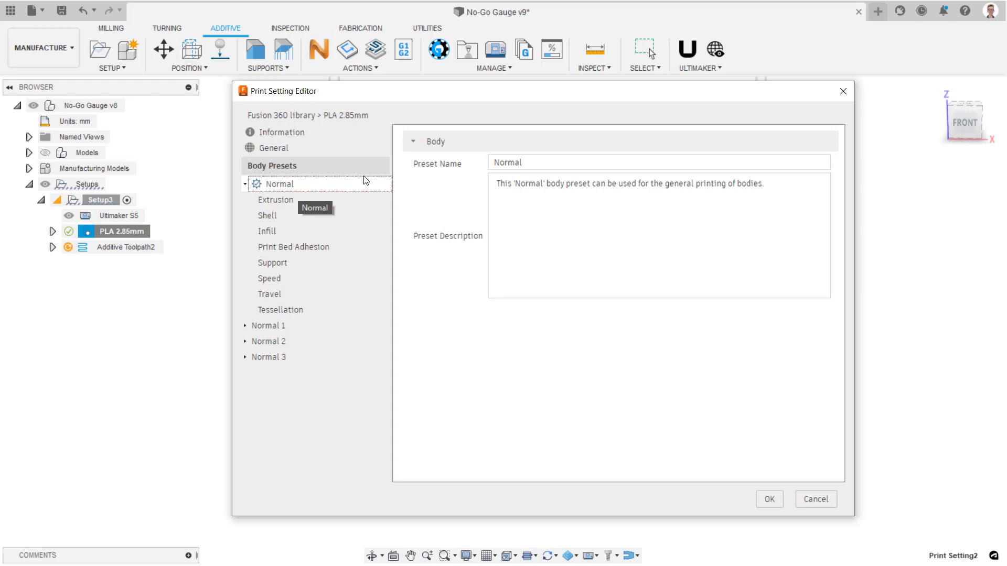
- Rename a preset to 'Green high infill' and keep Extruder 1 as its part extruder
double_click(490, 164)
text(Green high )
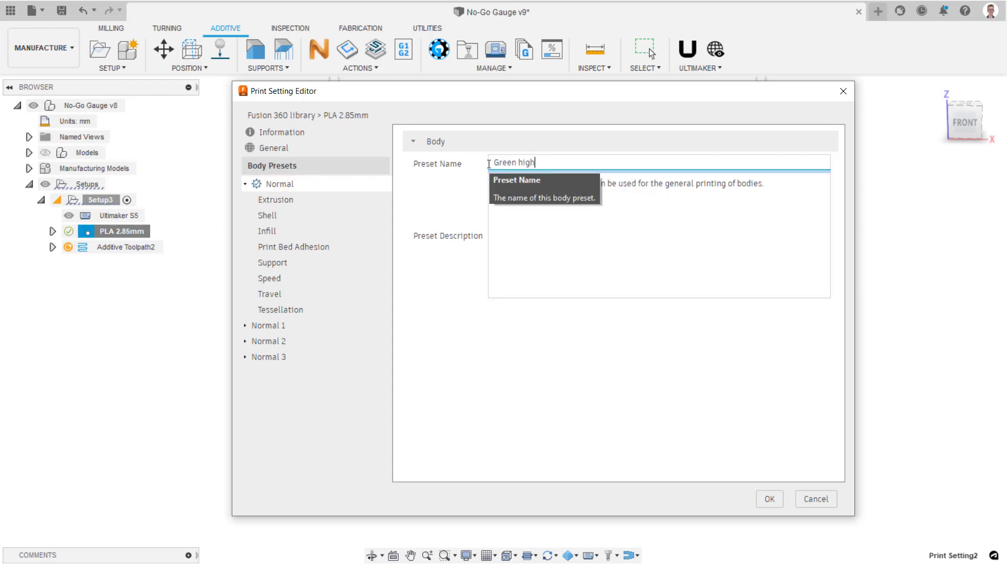
text(infill)
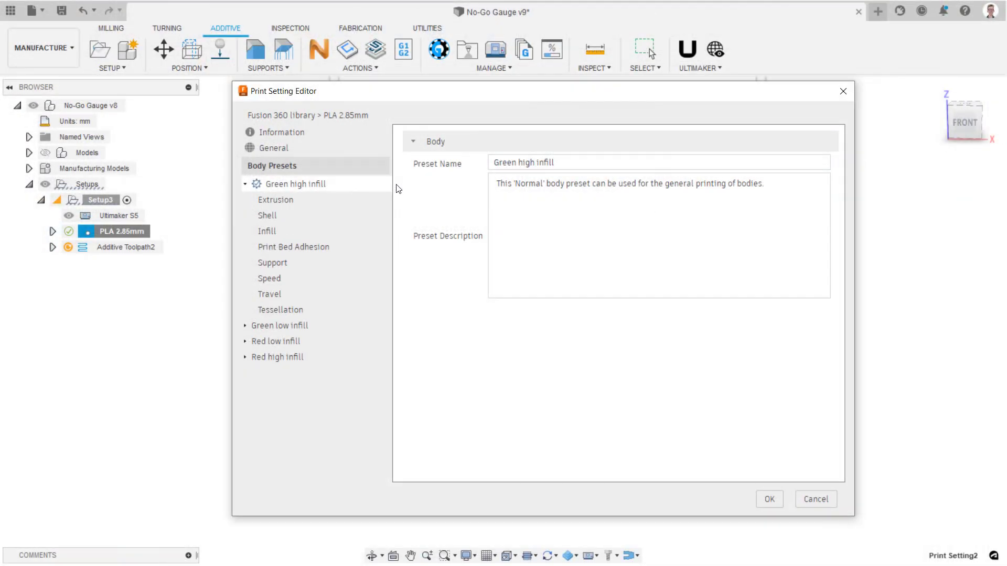
click(355, 200)
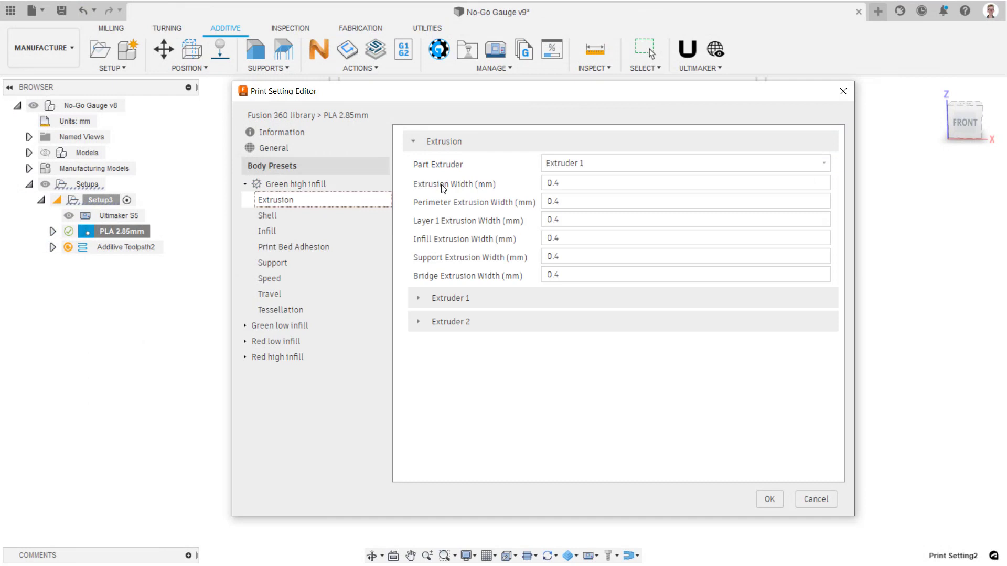
click(605, 163)
click(604, 181)
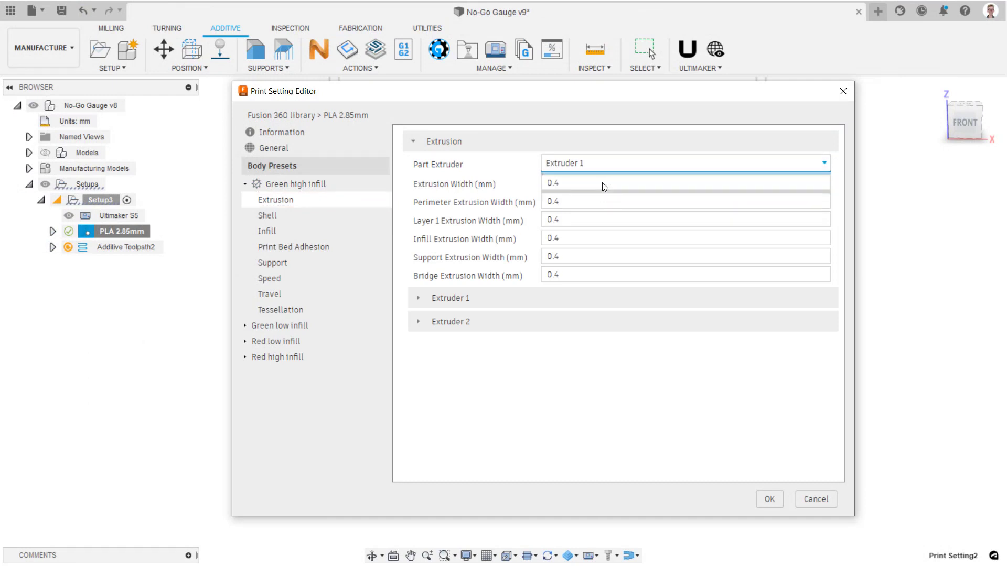
- Set Infill Density to 10 and bottom layers to 0, then save the print settings
click(317, 231)
click(555, 160)
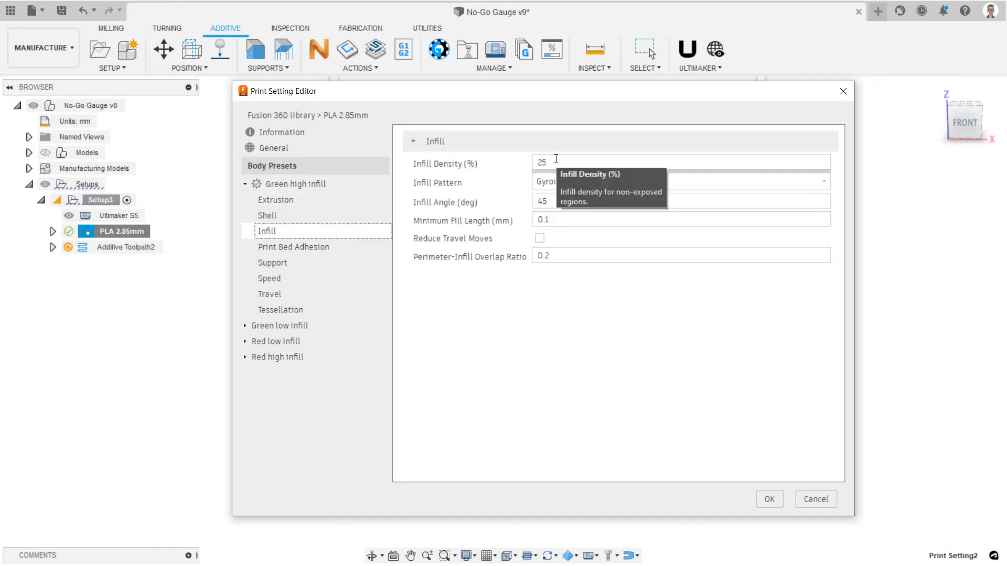
text(10)
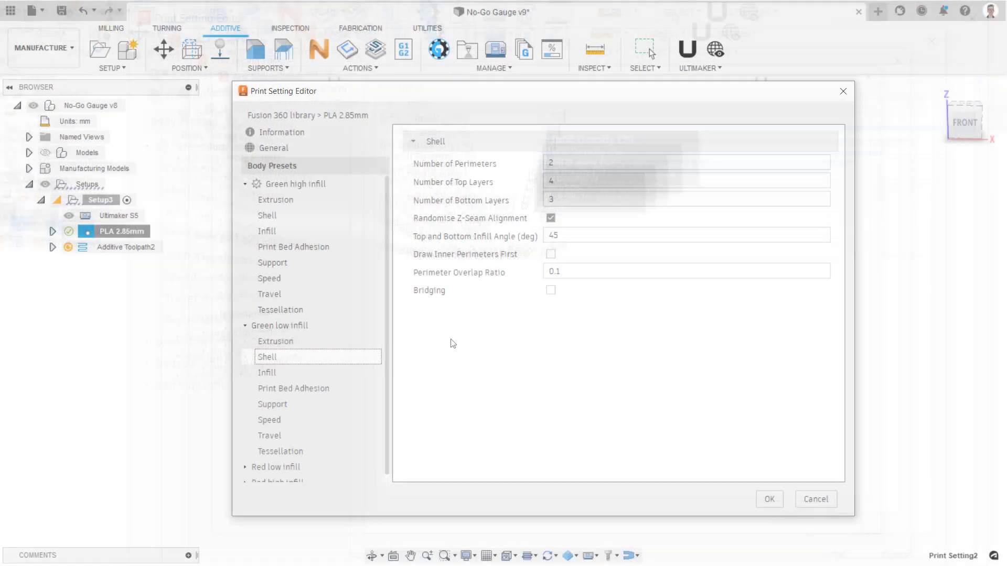
click(567, 176)
text(0)
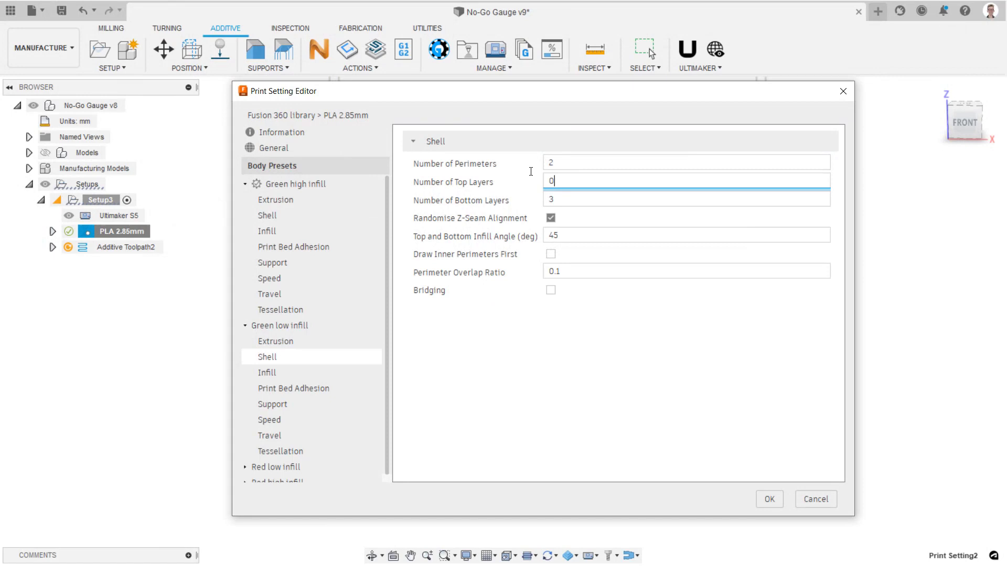
key(Tab)
text(0)
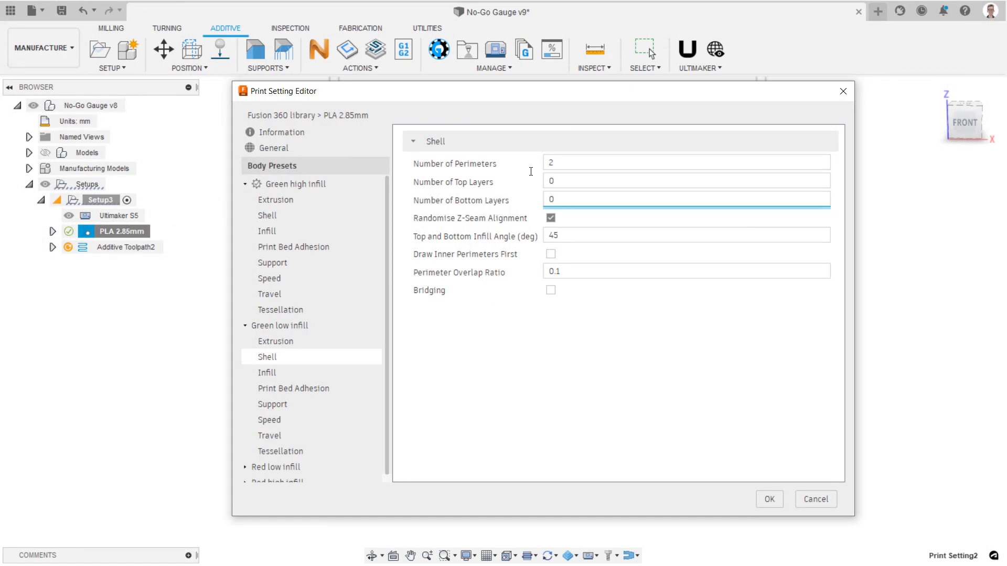
click(526, 347)
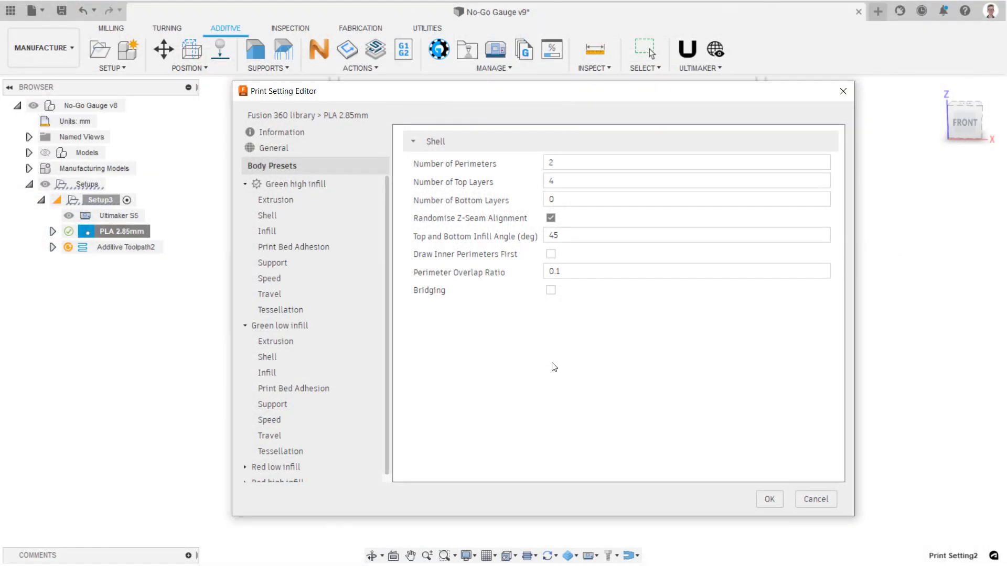
click(768, 499)
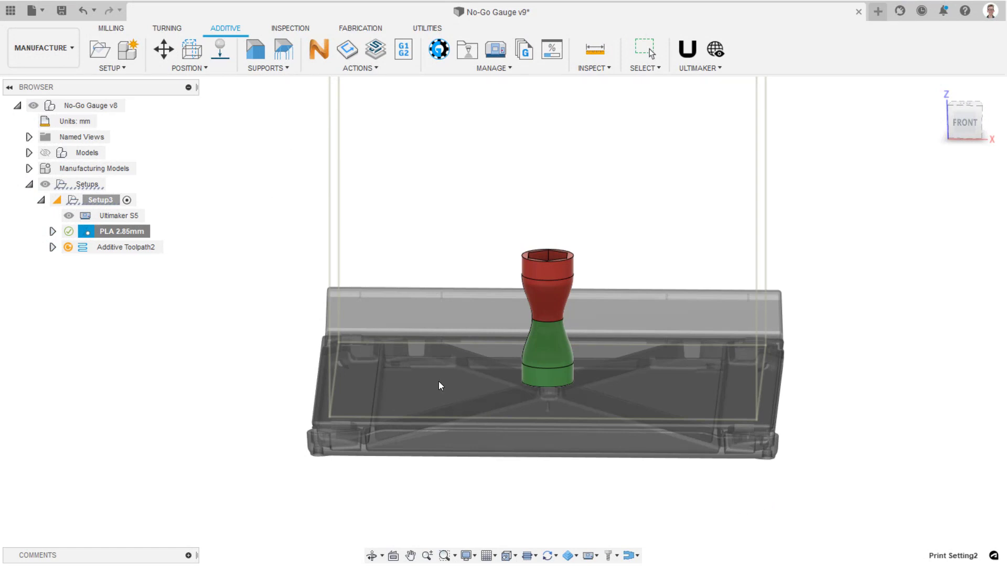
- Assign Green low, Red low and Red high infill to the lower-middle, upper-middle and top bodies
right_click(136, 237)
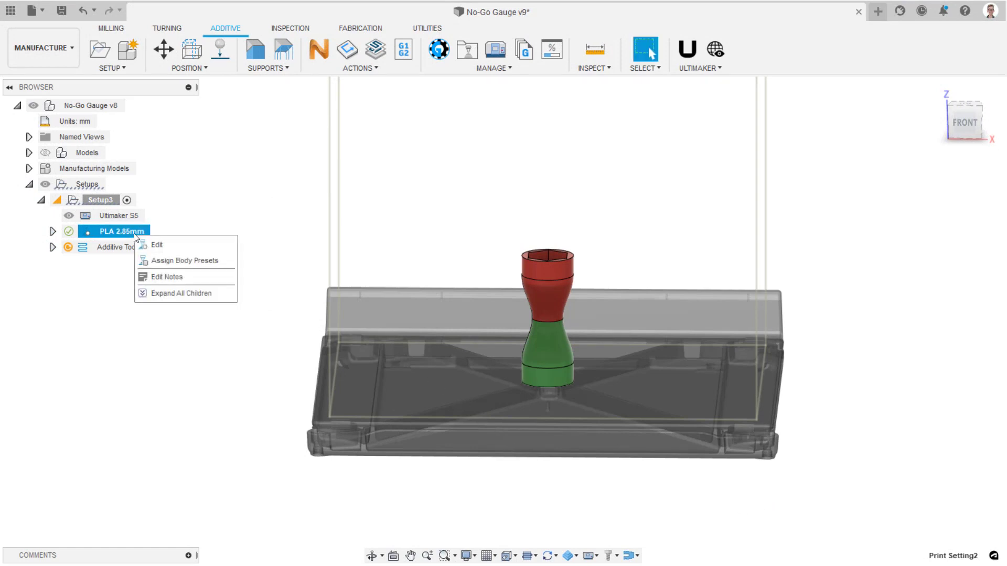
click(165, 260)
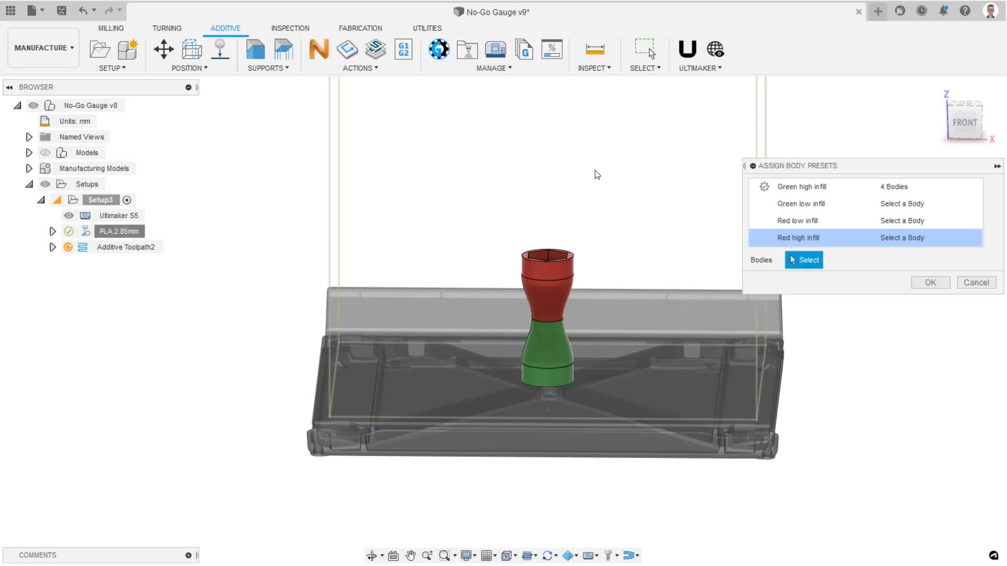
click(790, 206)
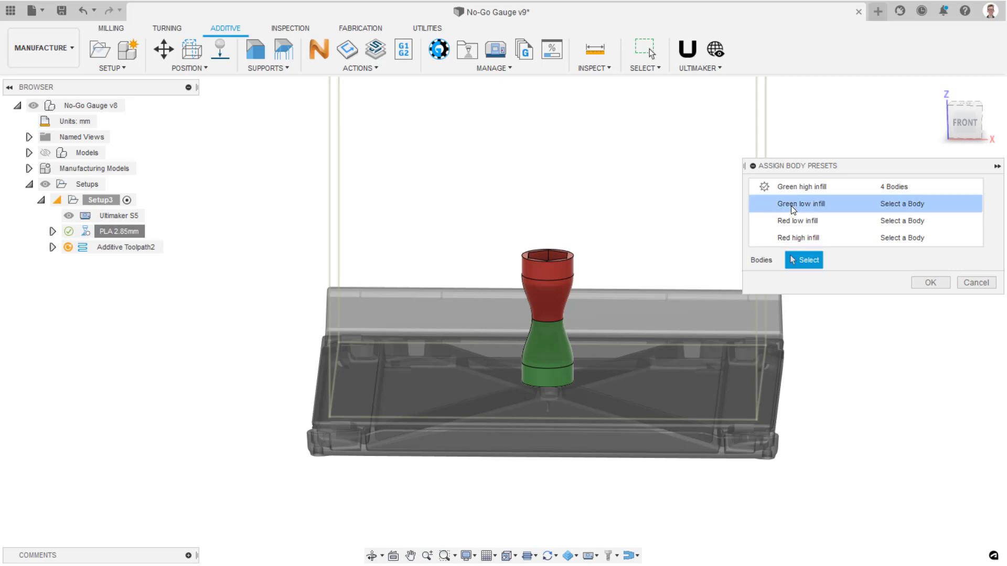
click(551, 357)
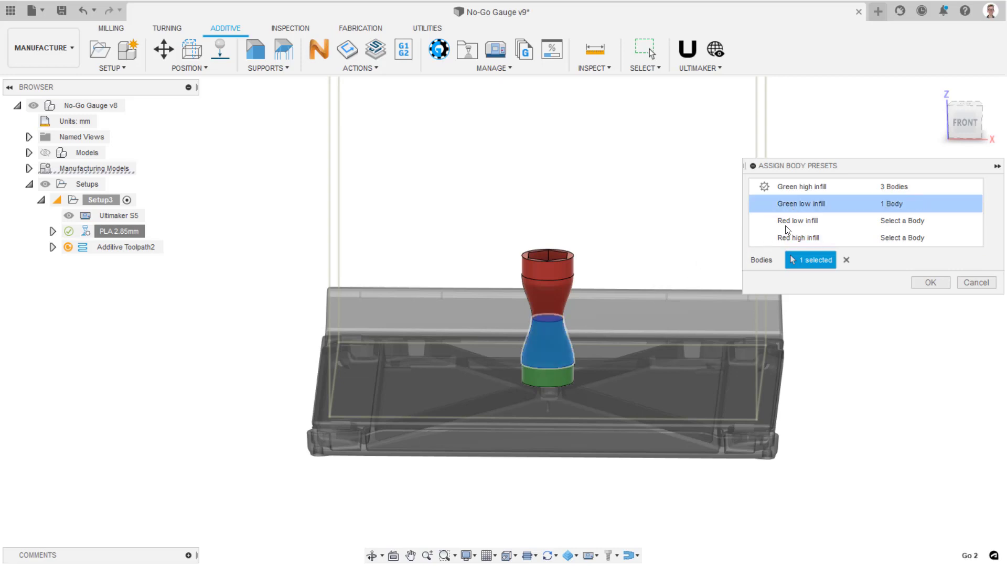
click(785, 223)
click(555, 297)
click(785, 239)
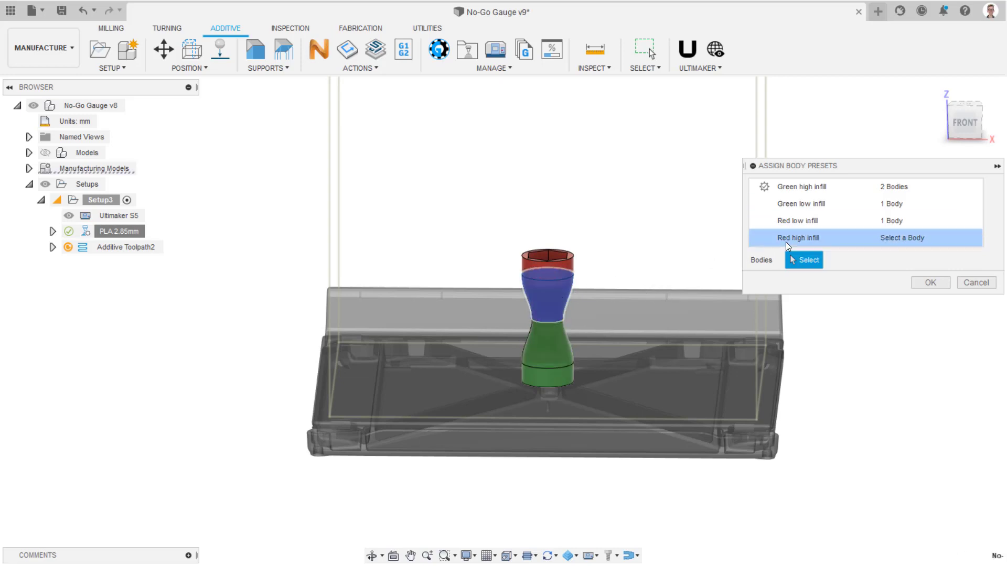
click(571, 267)
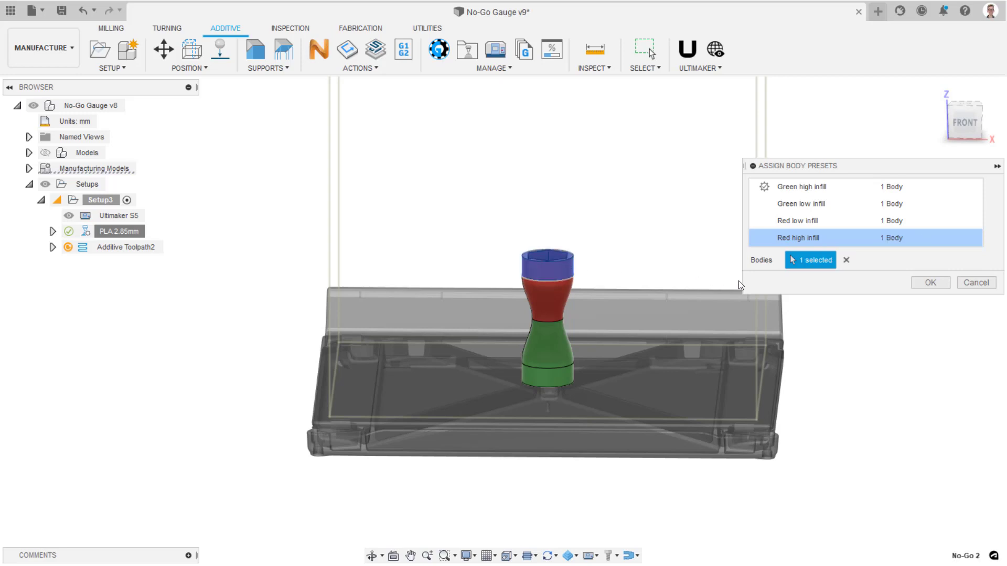
click(918, 286)
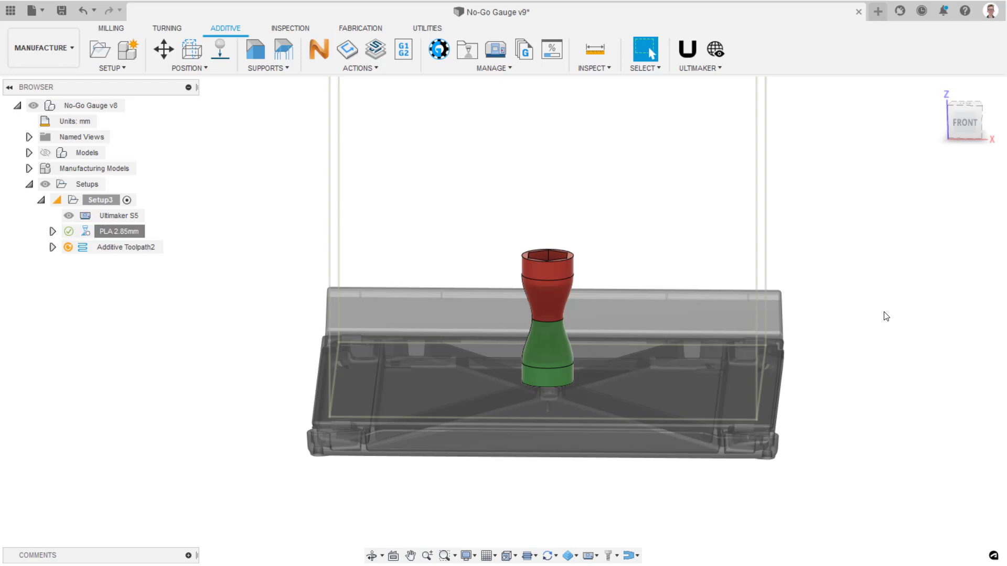
- Generate Additive Toolpath2 for the gauge, then reselect it to run a simulation
scroll(858, 346, up, 3)
drag(858, 347, 977, 335)
key(Escape)
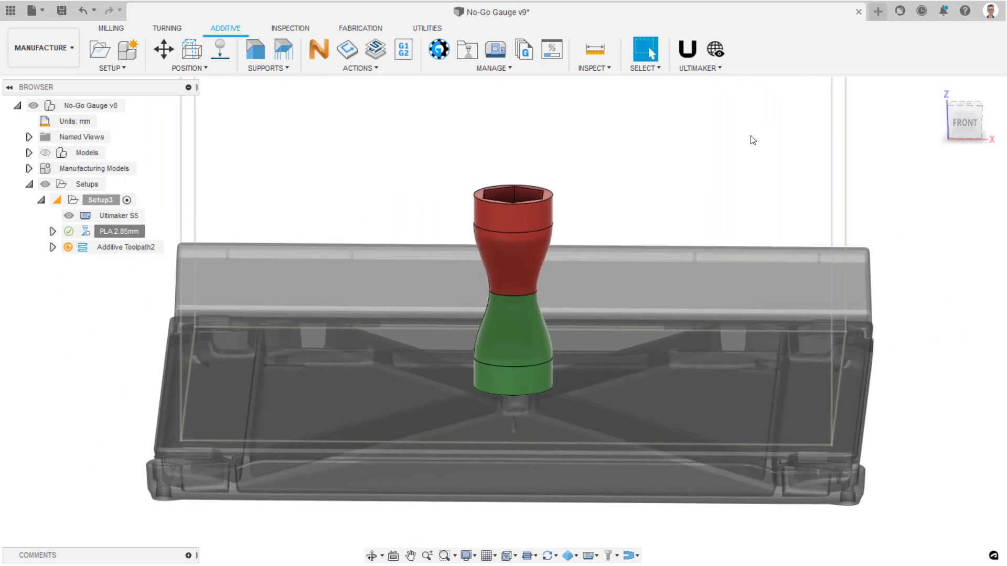
click(141, 245)
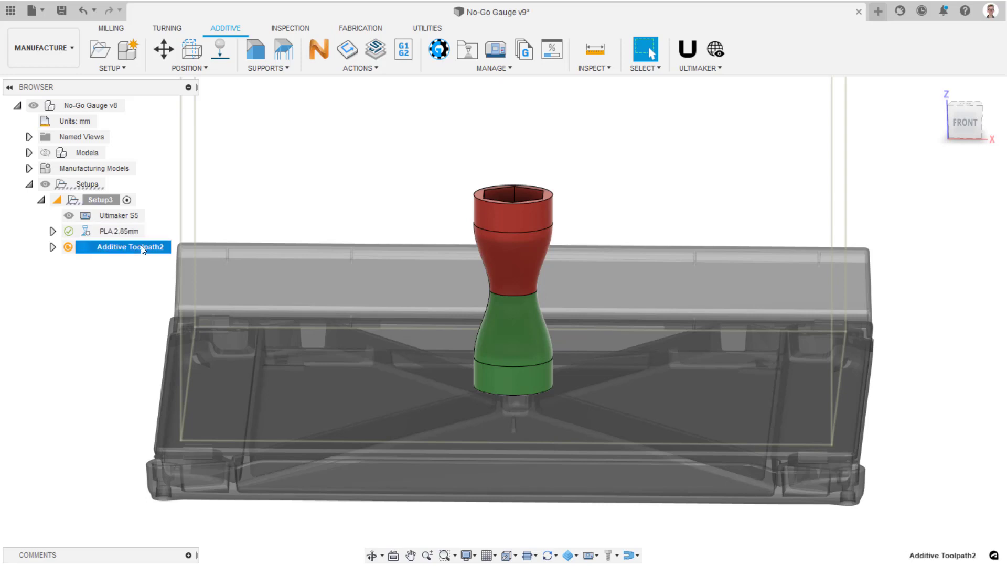
right_click(140, 245)
click(181, 258)
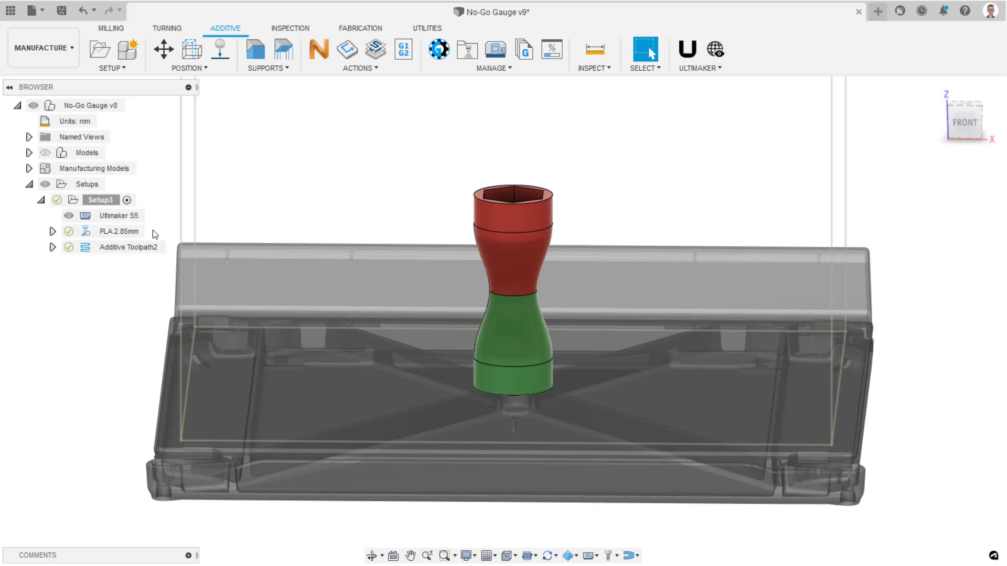
click(126, 247)
right_click(128, 250)
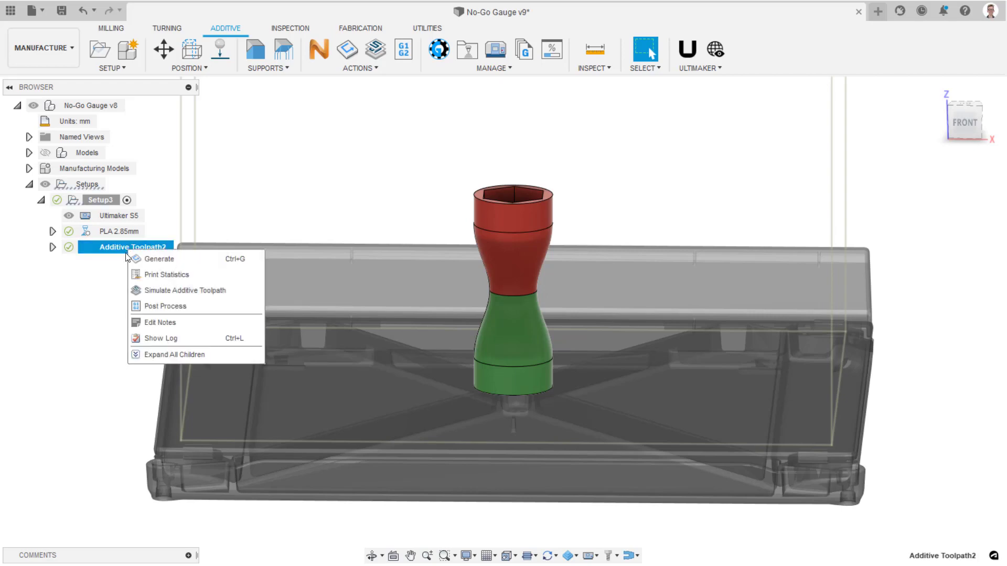
- Simulate the toolpath through to layer 666 at 99.95 mm, revealing the full colour legend
click(142, 289)
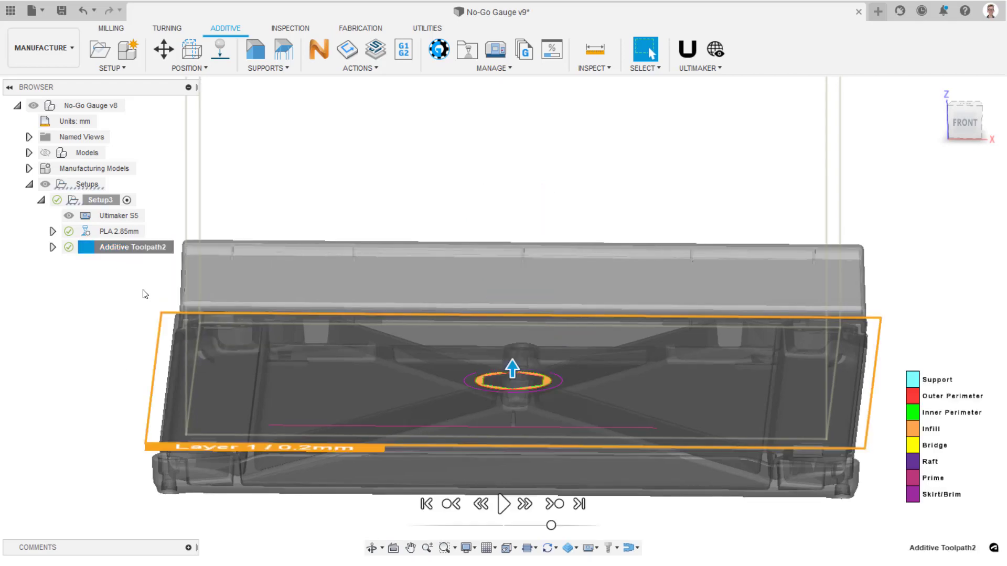
scroll(564, 421, up, 3)
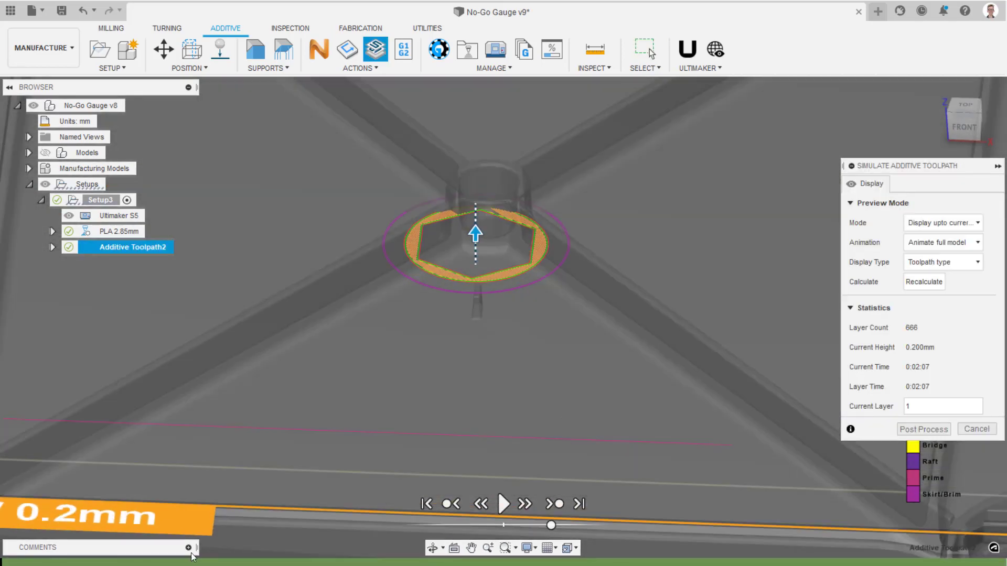
drag(18, 562, 204, 562)
drag(228, 561, 438, 561)
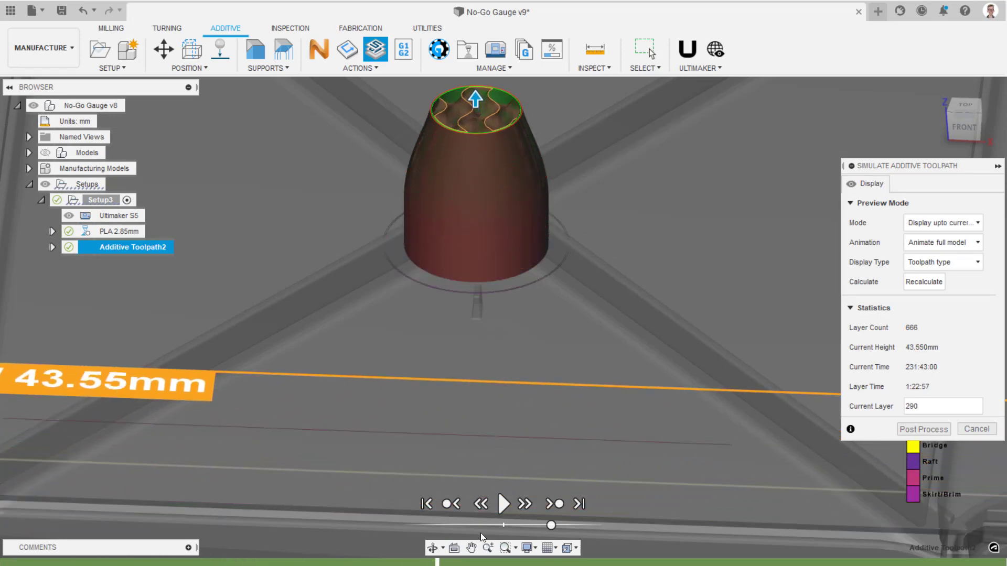
middle_drag(582, 398, 525, 558)
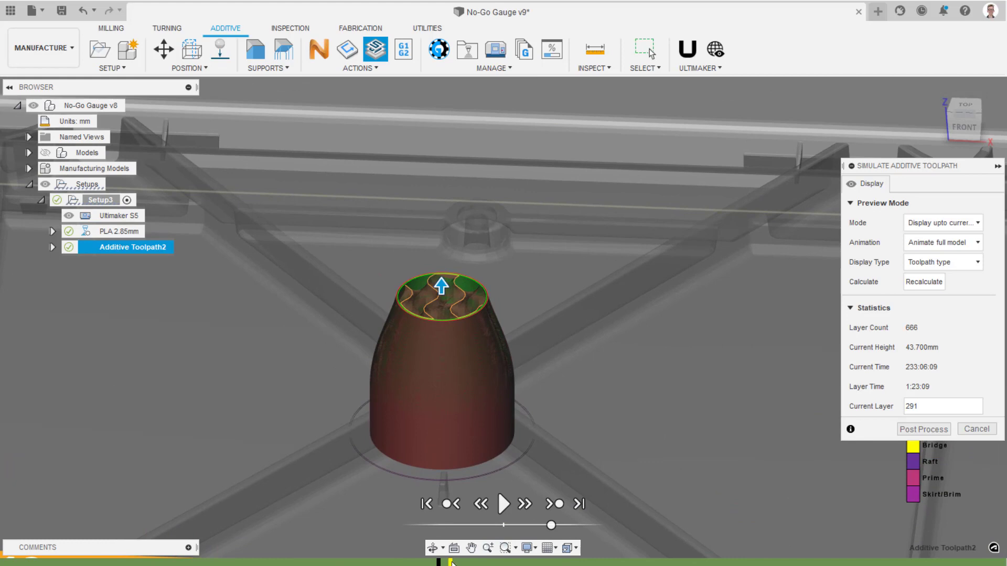
drag(438, 562, 1005, 563)
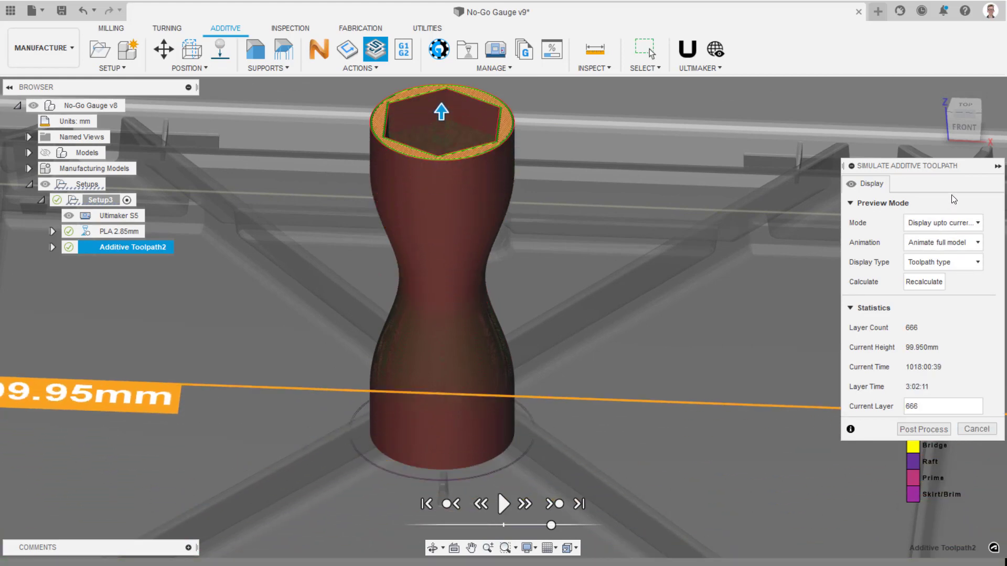
drag(923, 165, 748, 171)
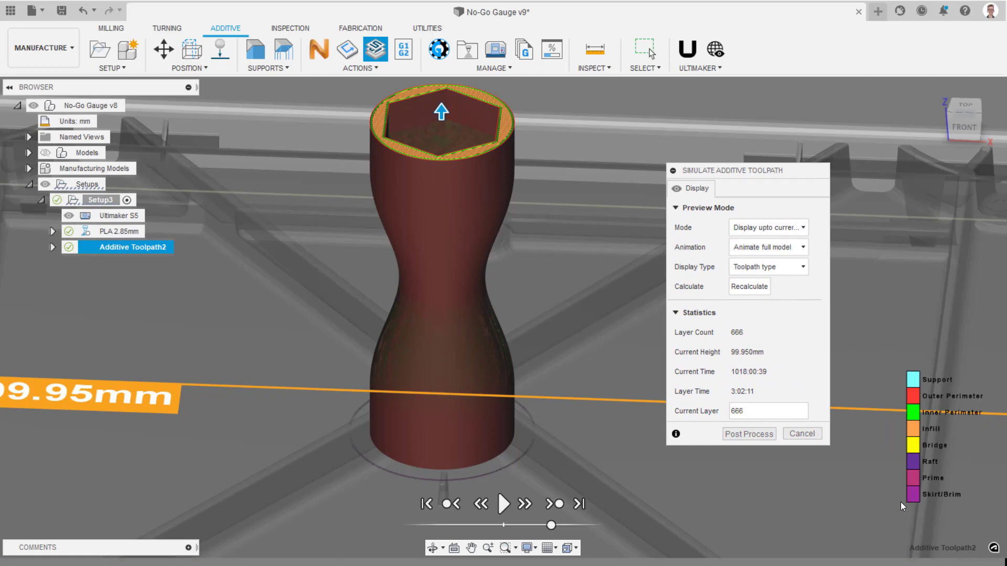
- Post the toolpath as an NC program named 'Gauge'
click(748, 435)
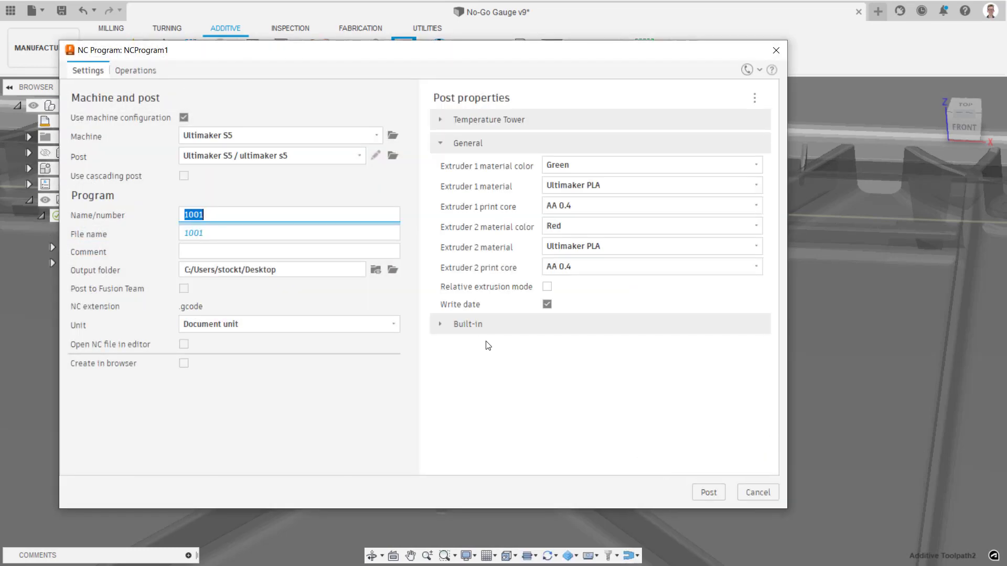
text(Gauge)
click(722, 495)
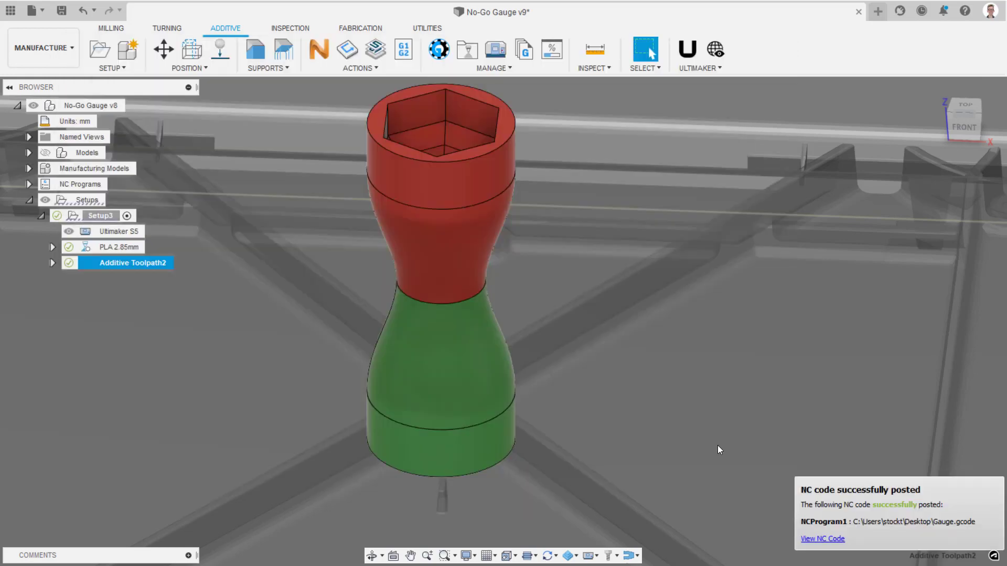